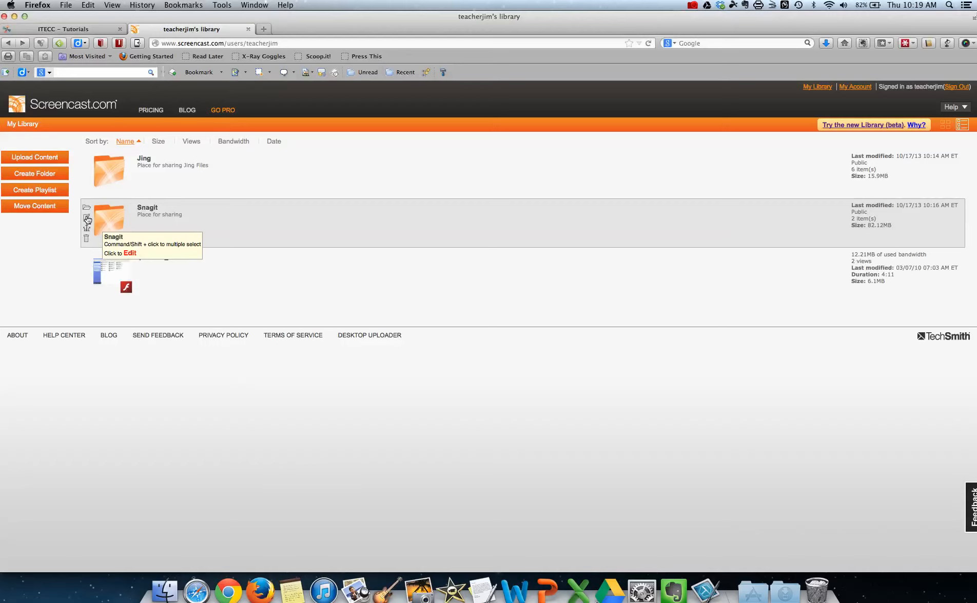
Review the Hidden, Password and Authenticated privacy options for the Snagit folder, then save its properties with privacy set to Public
{"action": "left_click", "coordinate": [88, 219]}
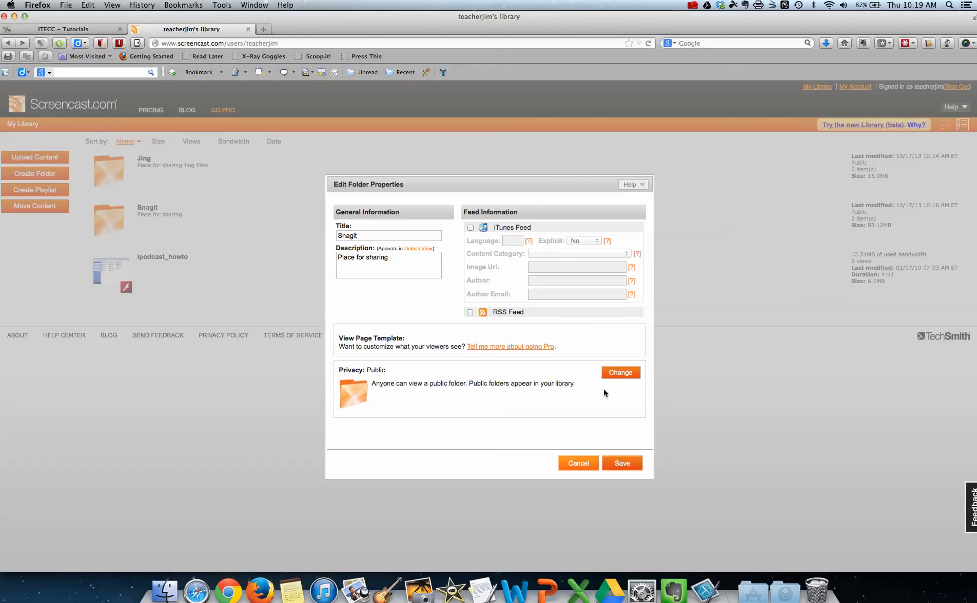
{"action": "left_click", "coordinate": [618, 372]}
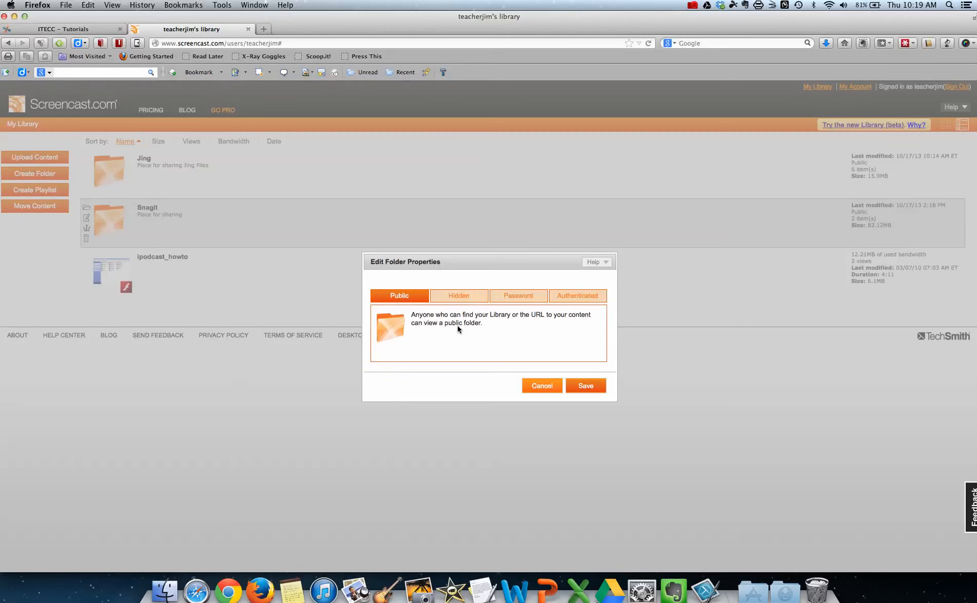
{"action": "left_click", "coordinate": [454, 299]}
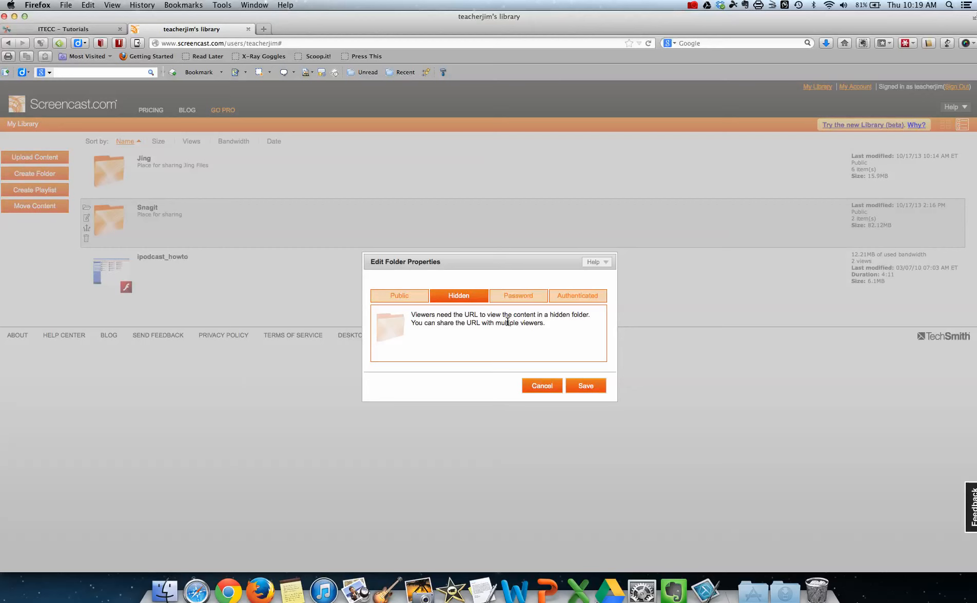
{"action": "left_click", "coordinate": [516, 298]}
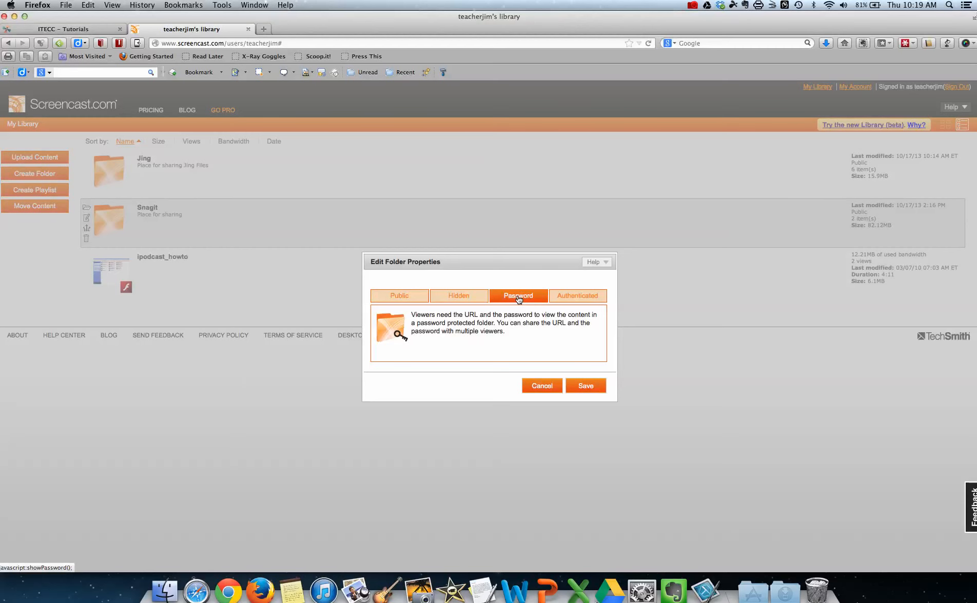
{"action": "left_click", "coordinate": [568, 299]}
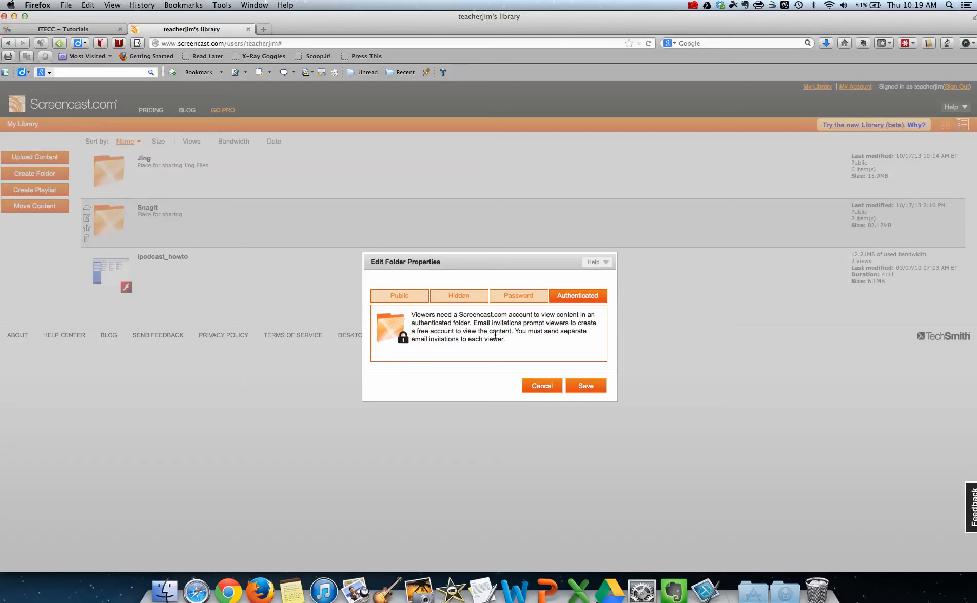
{"action": "left_click", "coordinate": [407, 299]}
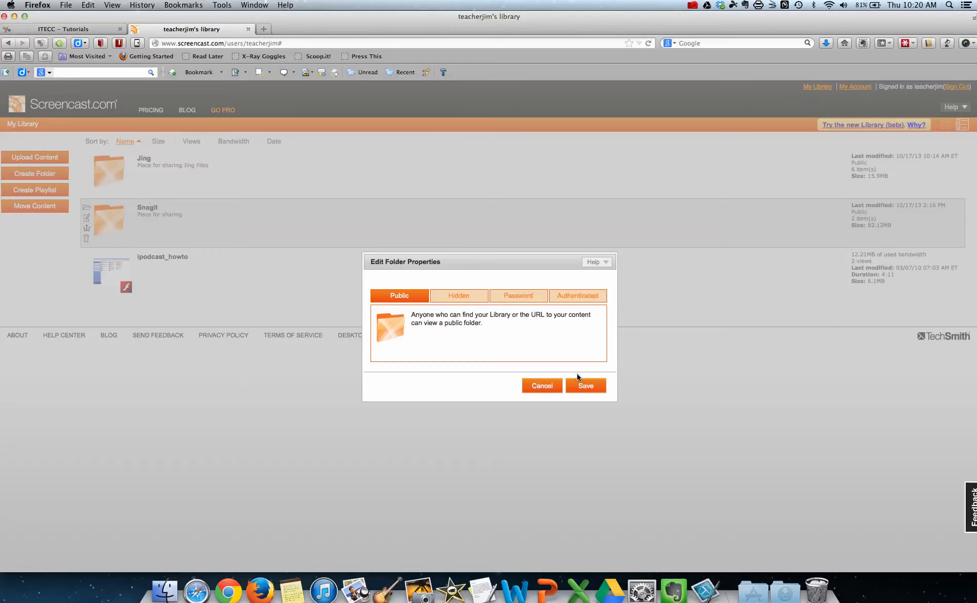
{"action": "left_click", "coordinate": [583, 385]}
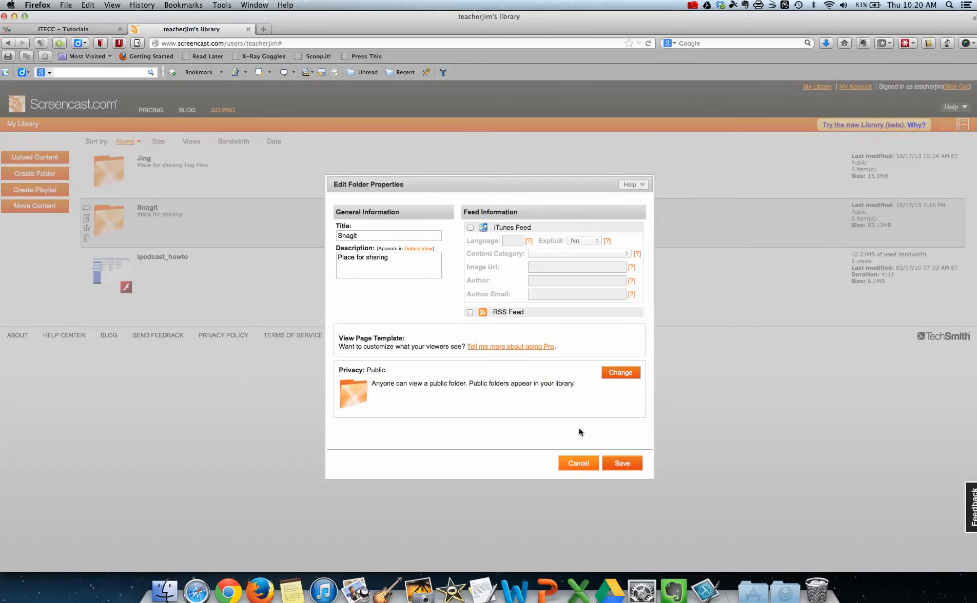
{"action": "left_click", "coordinate": [618, 465]}
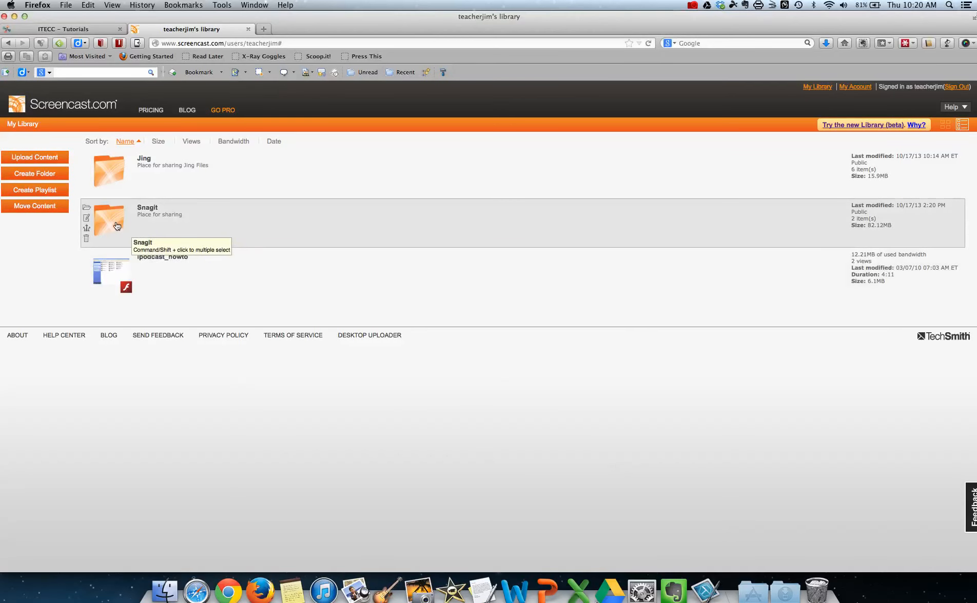
Open the Snagit folder in the library
{"action": "left_click", "coordinate": [114, 226]}
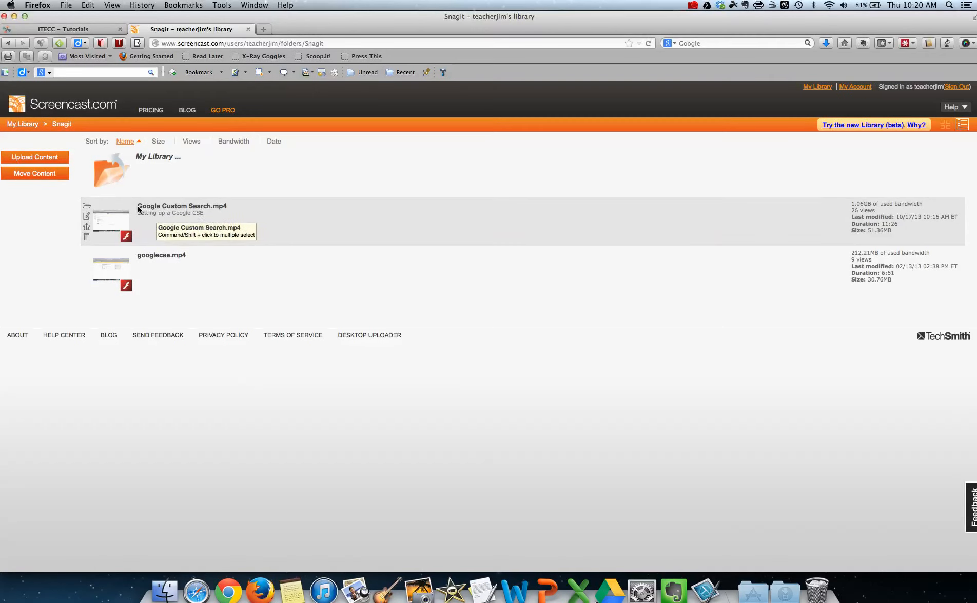
Try setting the embed width of Google Custom Search.mp4 to 800 px in its sharing options and closing them
{"action": "left_click", "coordinate": [86, 229]}
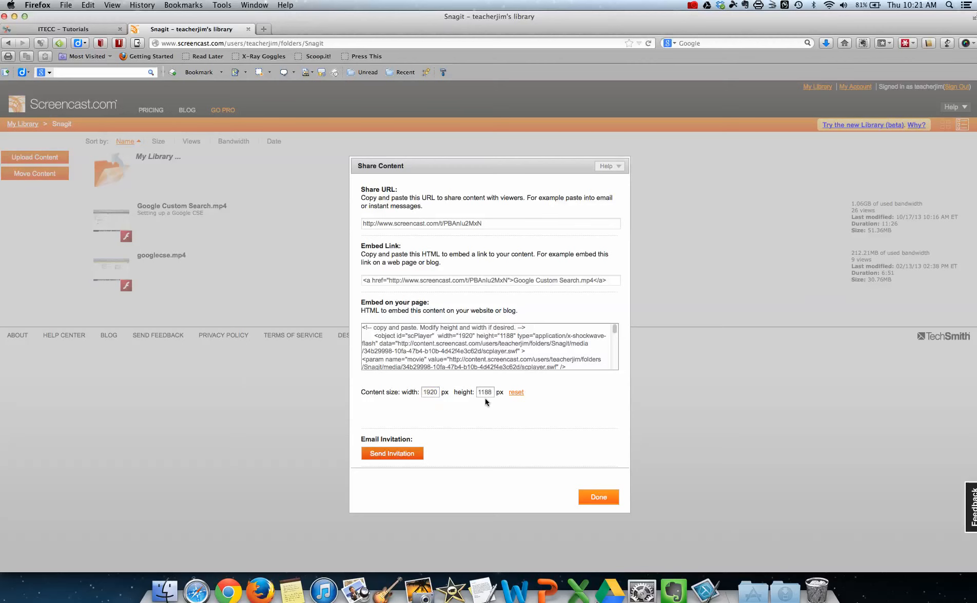
{"action": "left_click", "coordinate": [437, 397]}
{"action": "key", "text": "BackSpace"}
{"action": "key", "text": "BackSpace"}
{"action": "key", "text": "BackSpace"}
{"action": "key", "text": "BackSpace"}
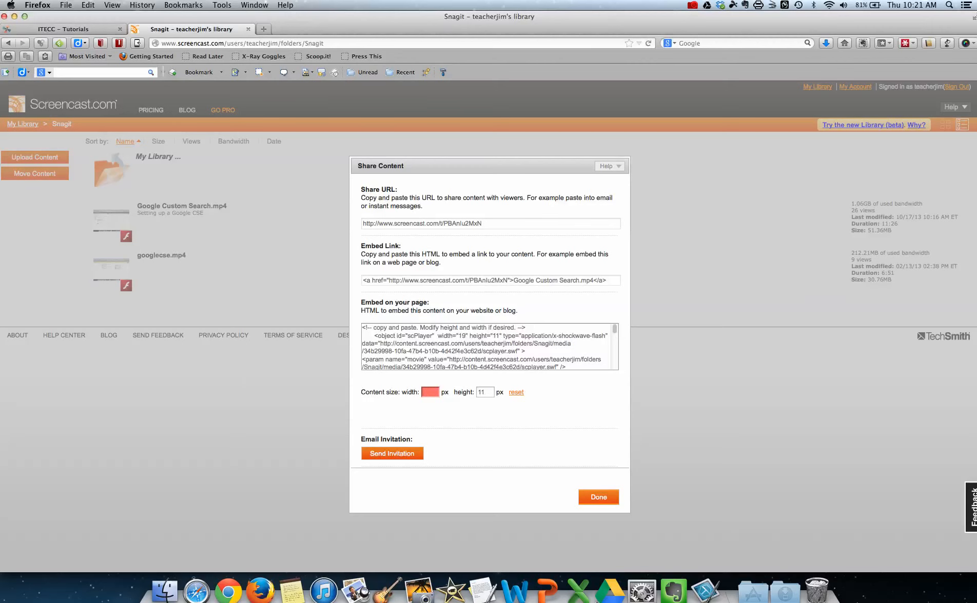
{"action": "type", "text": "800"}
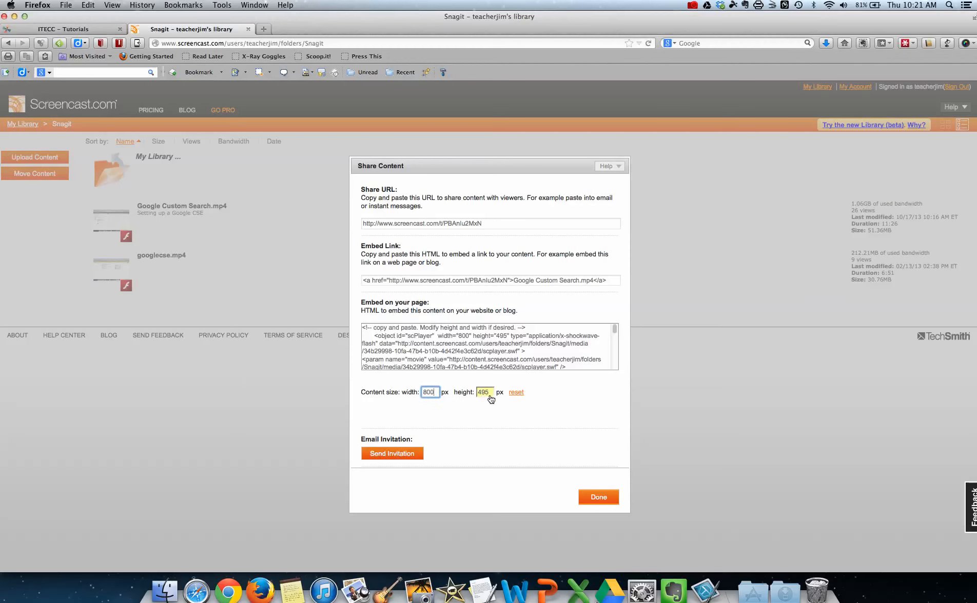
{"action": "left_click", "coordinate": [590, 499]}
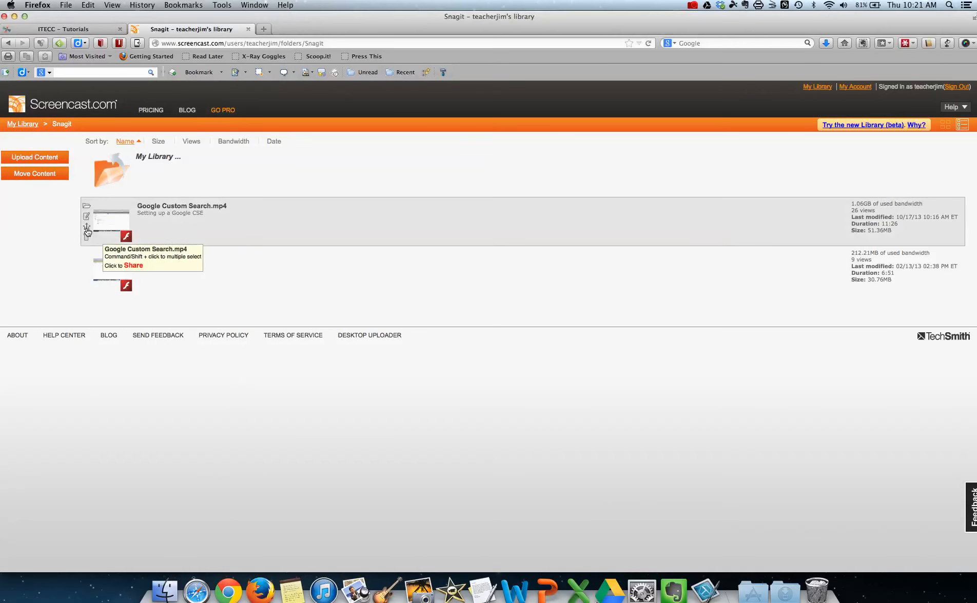
Reopen the sharing options of Google Custom Search.mp4 and set the content width to 800 px
{"action": "left_click", "coordinate": [87, 230]}
{"action": "double_click", "coordinate": [436, 393]}
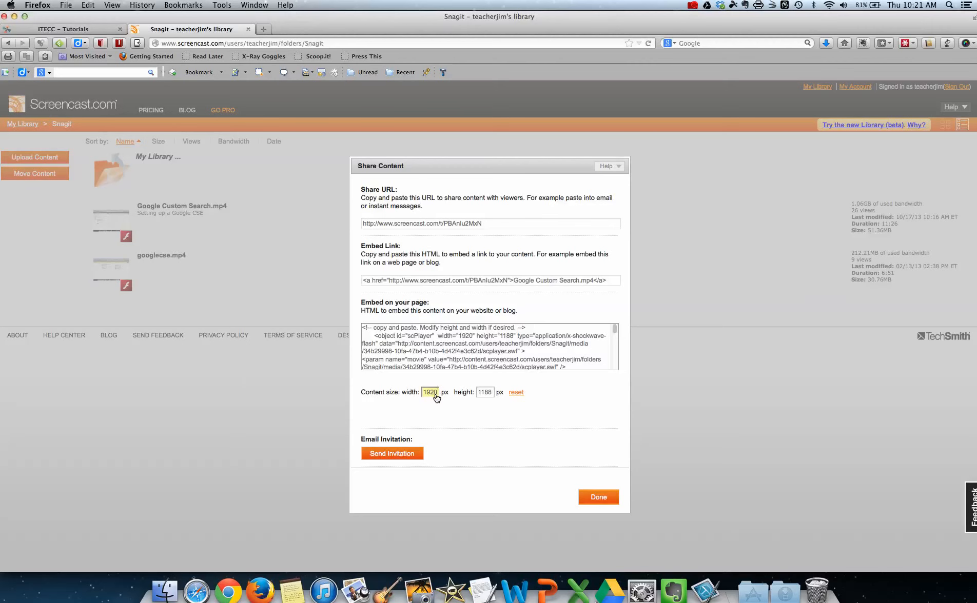
{"action": "key", "text": "BackSpace"}
{"action": "key", "text": "BackSpace"}
{"action": "key", "text": "BackSpace"}
{"action": "key", "text": "BackSpace"}
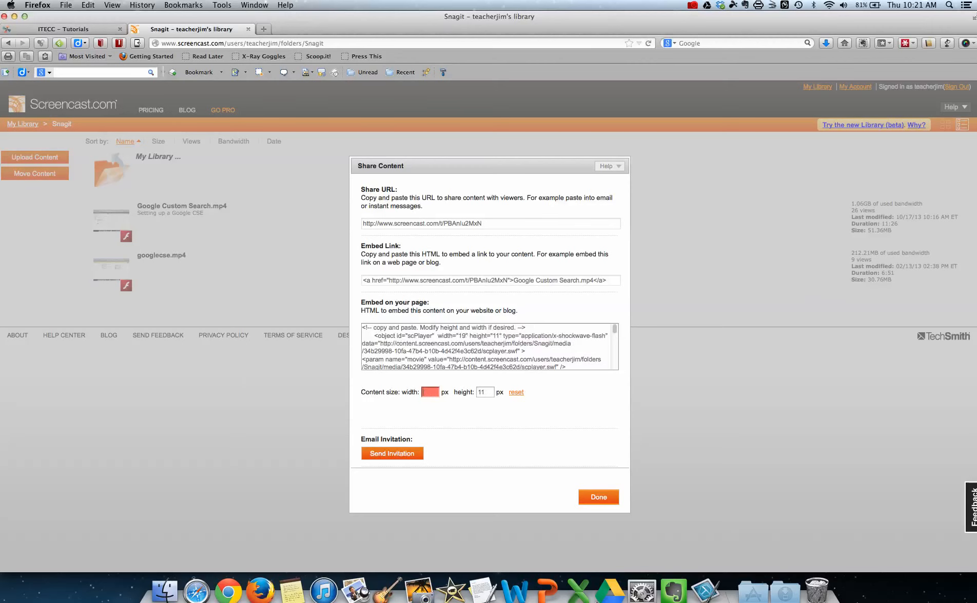
{"action": "type", "text": "800"}
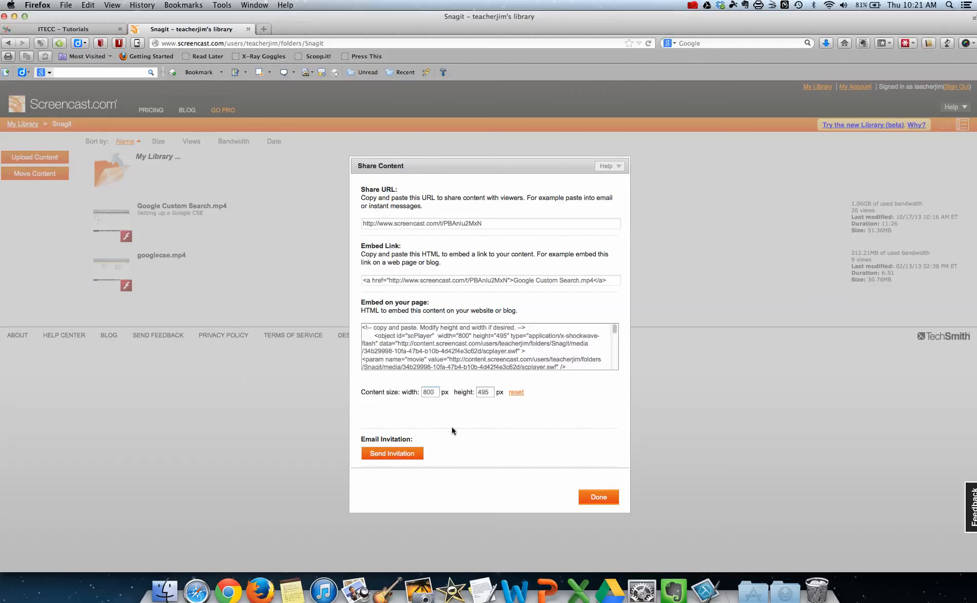
Copy the complete "Embed on your page" HTML code for Google Custom Search.mp4
{"action": "left_click", "coordinate": [467, 354]}
{"action": "left_click", "coordinate": [372, 332]}
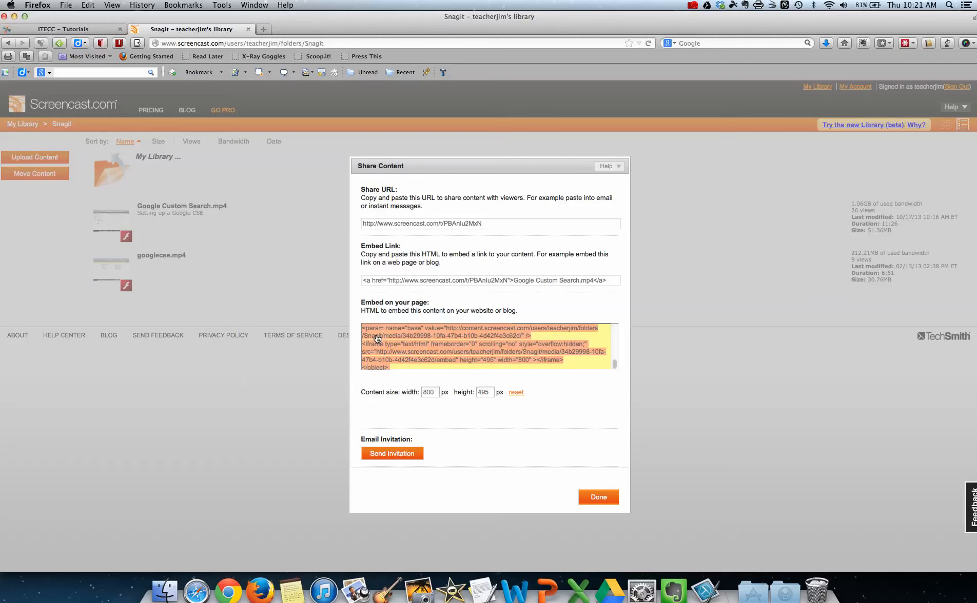
{"action": "scroll", "coordinate": [377, 339], "scroll_direction": "up", "scroll_amount": 5}
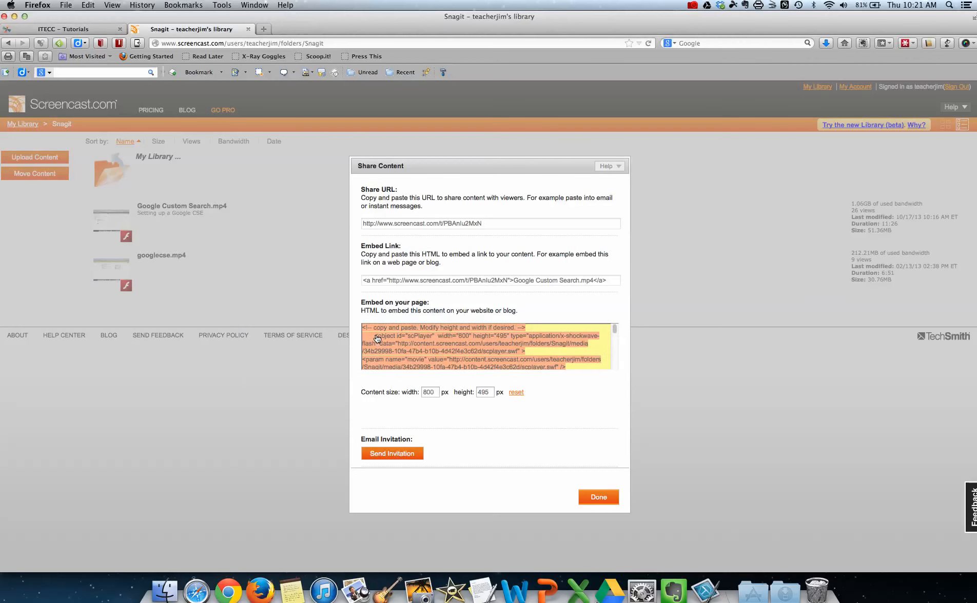
{"action": "scroll", "coordinate": [377, 339], "scroll_direction": "down", "scroll_amount": 1}
{"action": "right_click", "coordinate": [377, 339]}
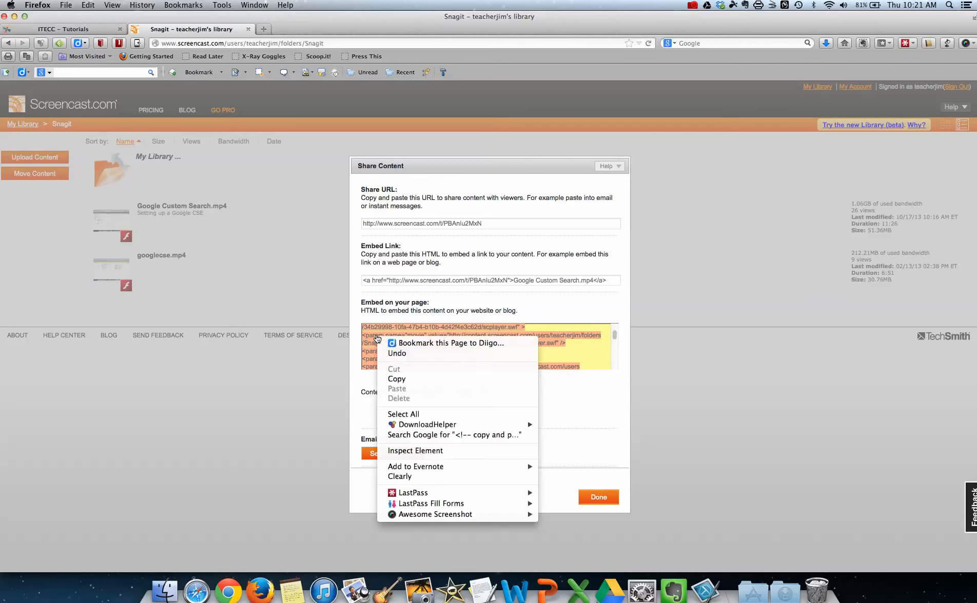
{"action": "left_click", "coordinate": [398, 380]}
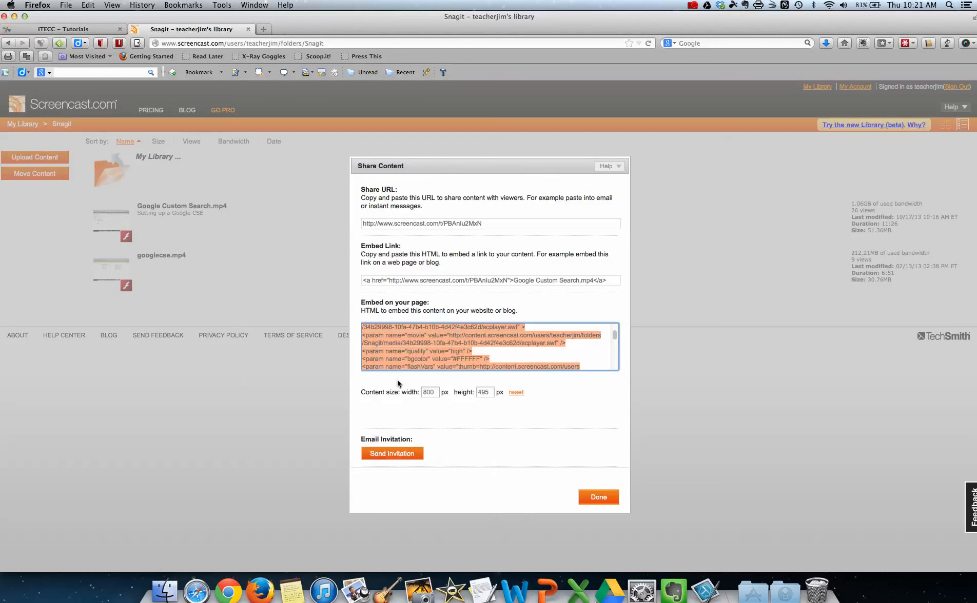
Switch to the ITECC wiki's Tutorials page, open it for editing, and add the line "Screencast.com tutorial" below the Google Drive link
{"action": "left_click", "coordinate": [81, 29]}
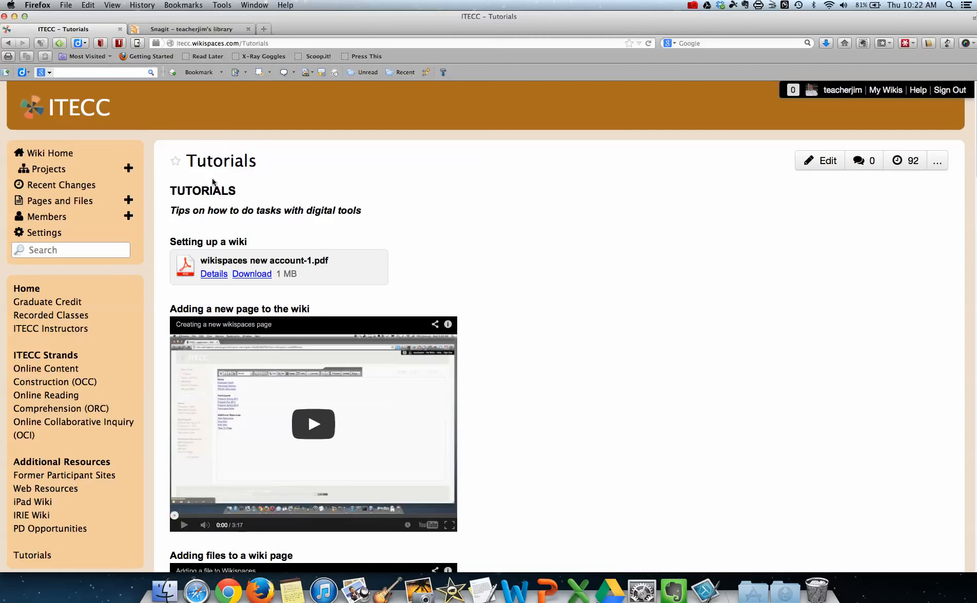
{"action": "left_click", "coordinate": [819, 163]}
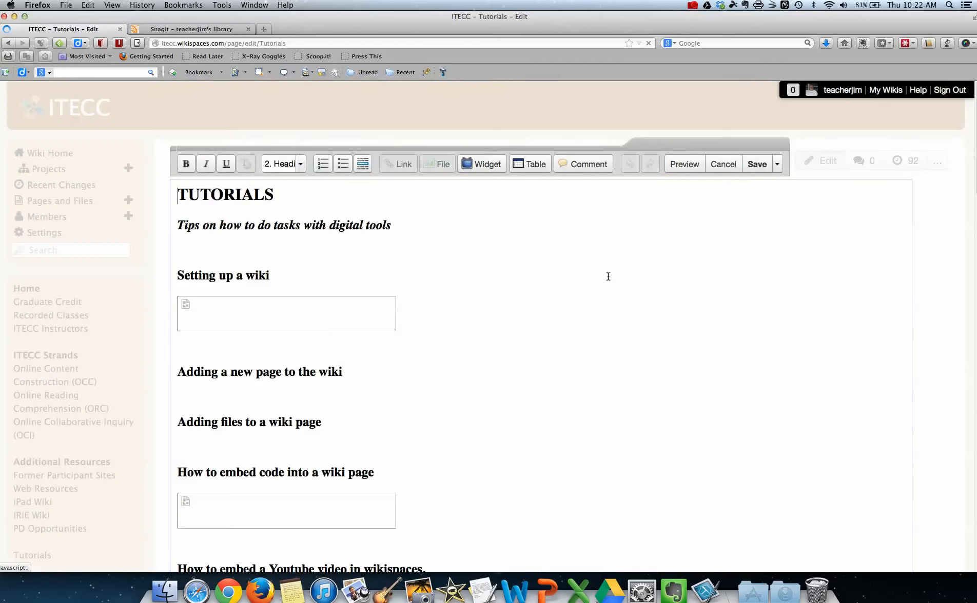
{"action": "scroll", "coordinate": [842, 340], "scroll_direction": "down", "scroll_amount": 7}
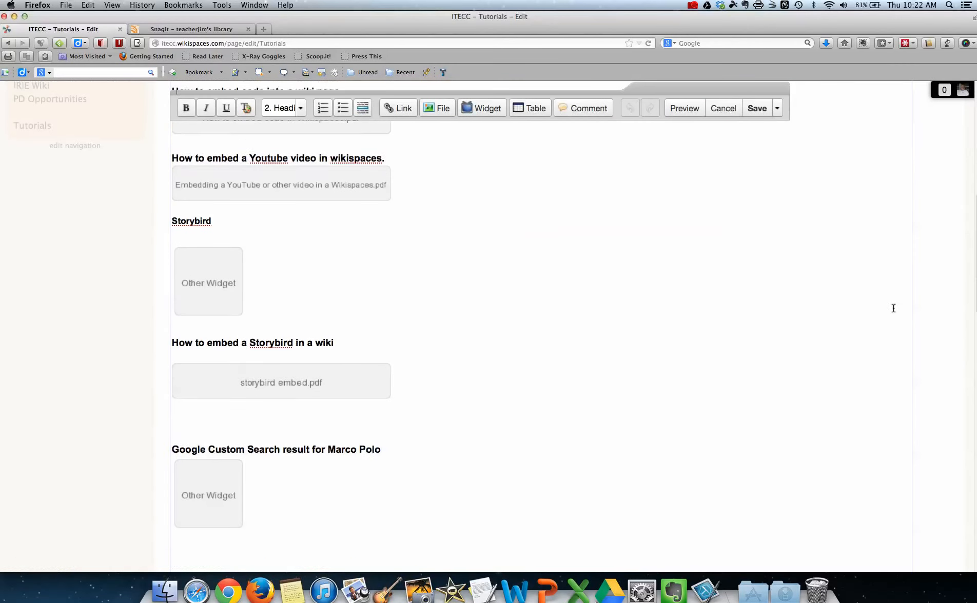
{"action": "scroll", "coordinate": [807, 302], "scroll_direction": "down", "scroll_amount": 10}
{"action": "scroll", "coordinate": [560, 344], "scroll_direction": "down", "scroll_amount": 6}
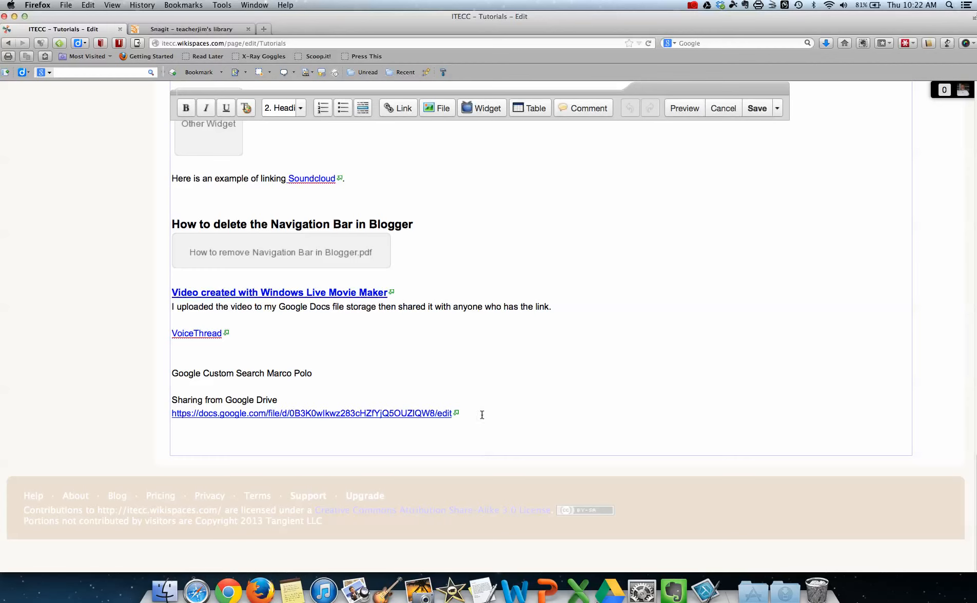
{"action": "left_click", "coordinate": [483, 414]}
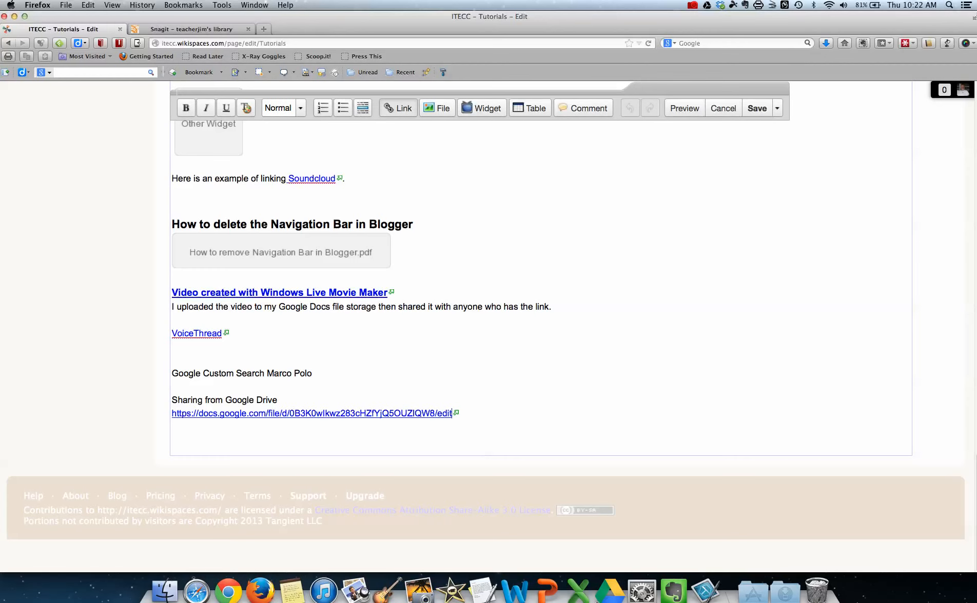
{"action": "key", "text": "Return"}
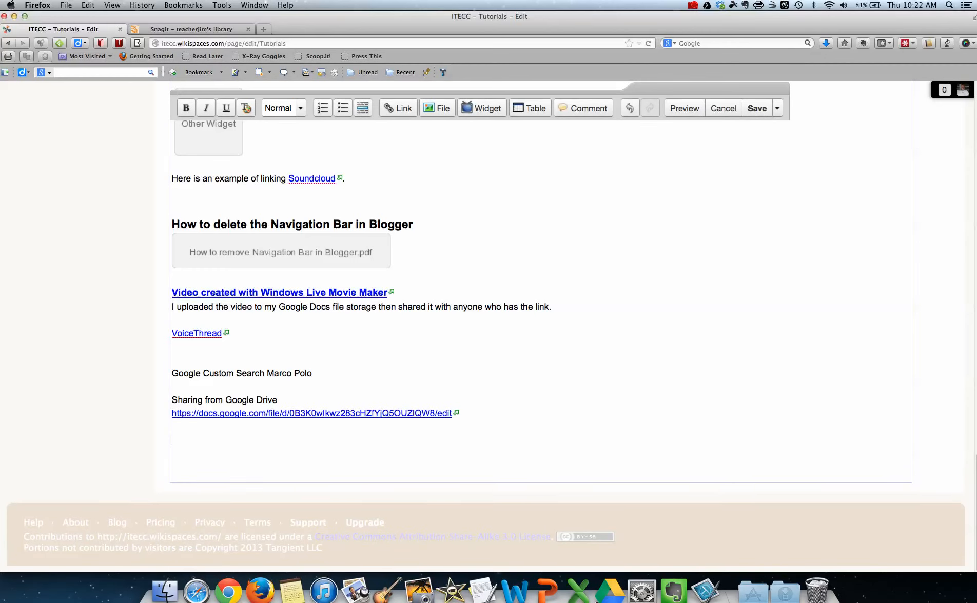
{"action": "type", "text": "Screencast.co"}
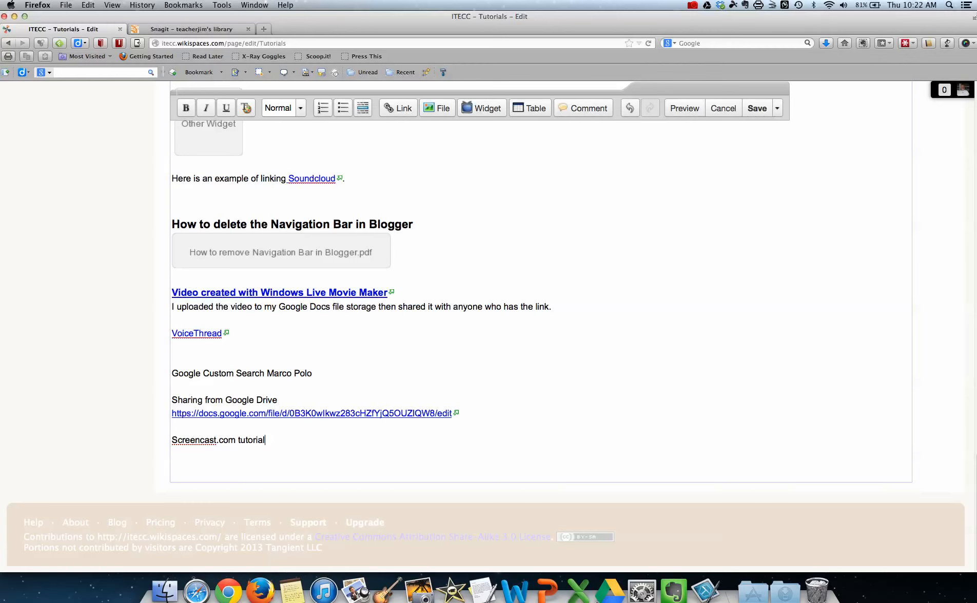
{"action": "type", "text": "m tutorial"}
{"action": "key", "text": "Return"}
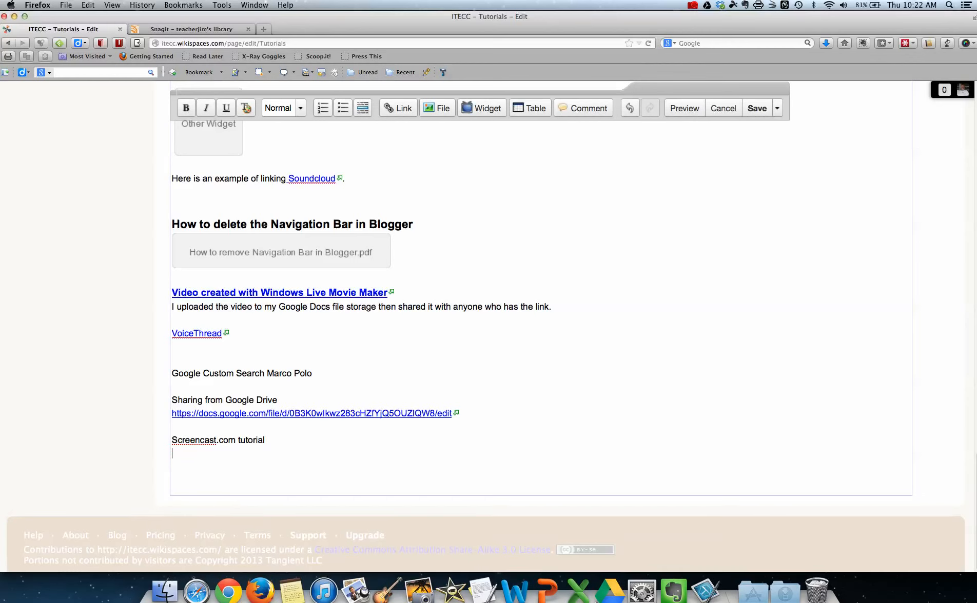
Insert an Other Video widget containing the copied embed code below the "Screencast.com tutorial" line
{"action": "left_click", "coordinate": [485, 110]}
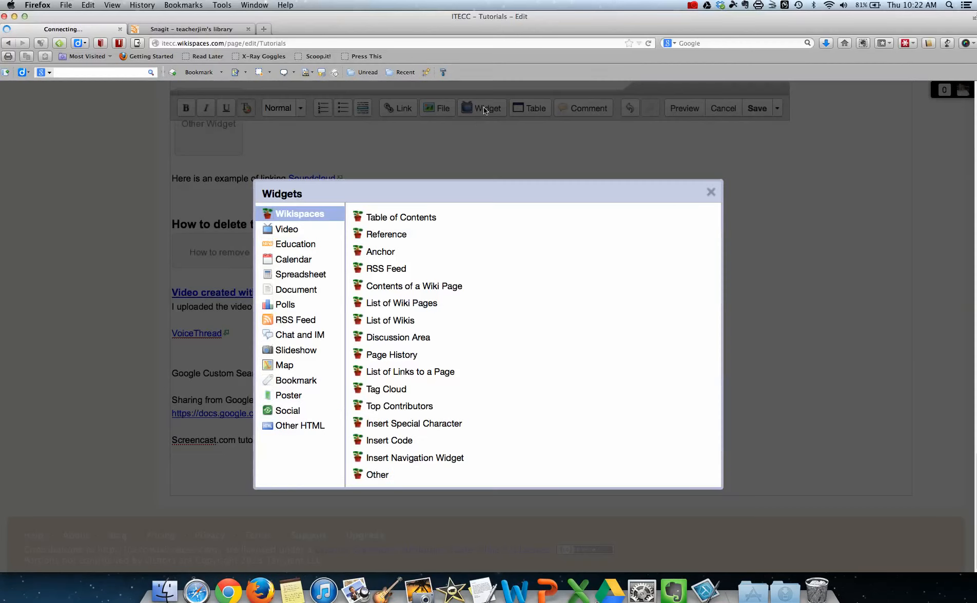
{"action": "left_click", "coordinate": [294, 232]}
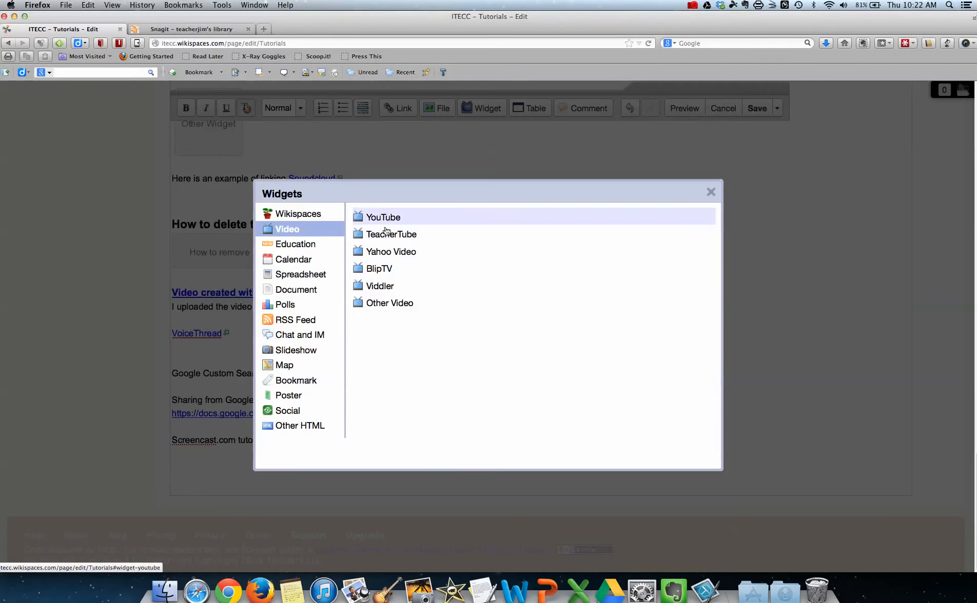
{"action": "left_click", "coordinate": [380, 304]}
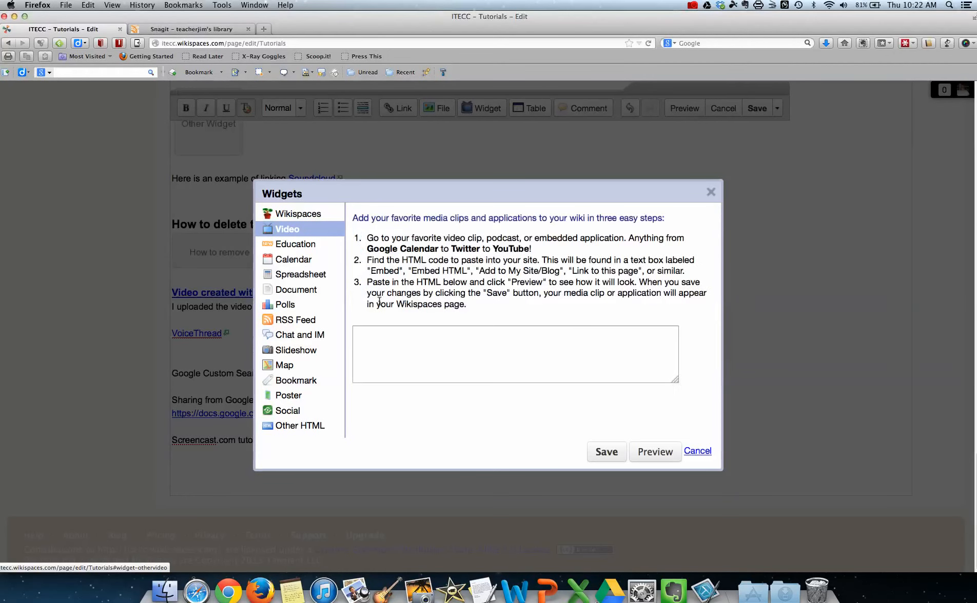
{"action": "right_click", "coordinate": [378, 338]}
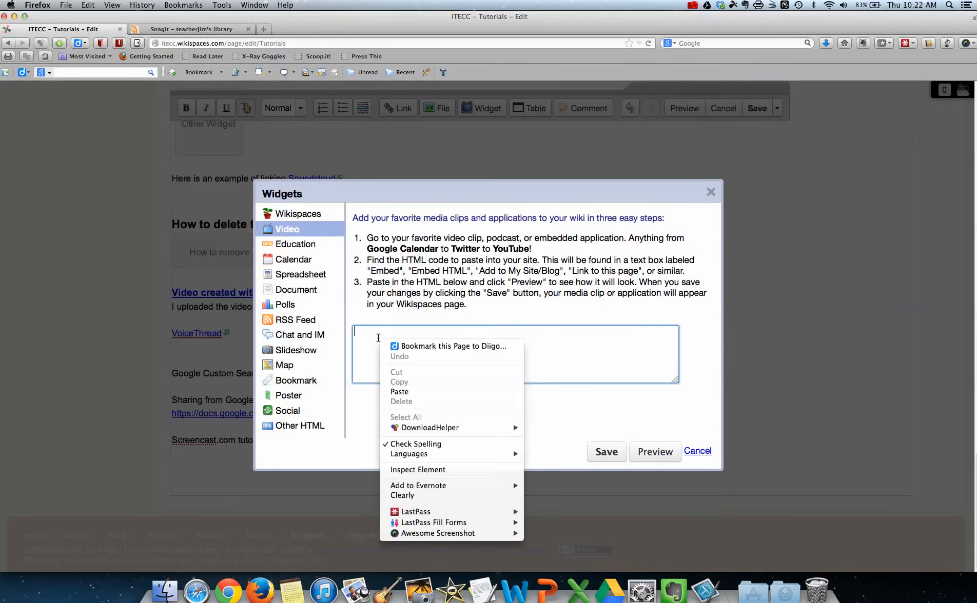
{"action": "left_click", "coordinate": [400, 392]}
{"action": "left_click", "coordinate": [601, 450]}
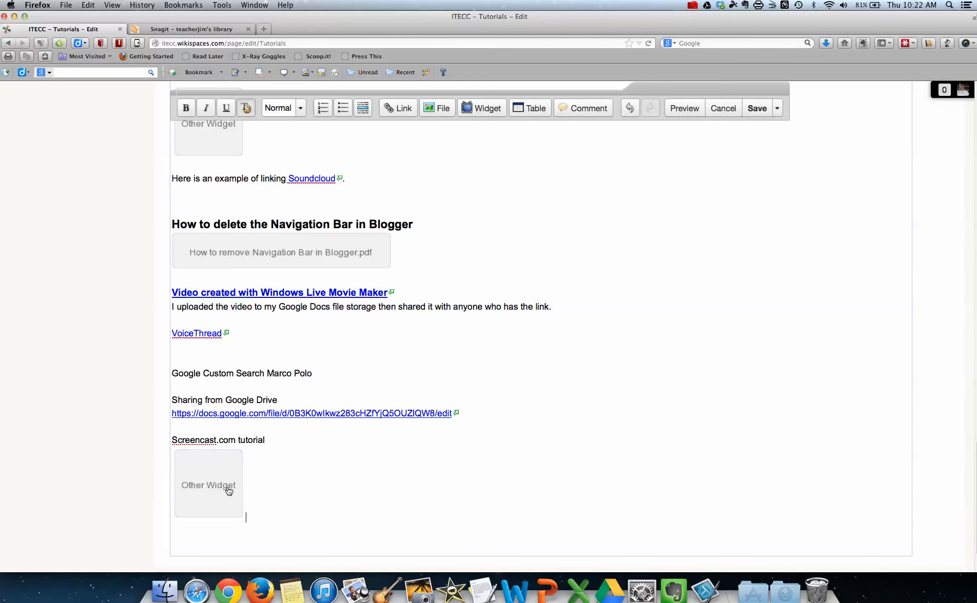
Save the Tutorials page and briefly play and pause the embedded video below "Screencast.com tutorial" to check that it works
{"action": "left_click", "coordinate": [757, 109]}
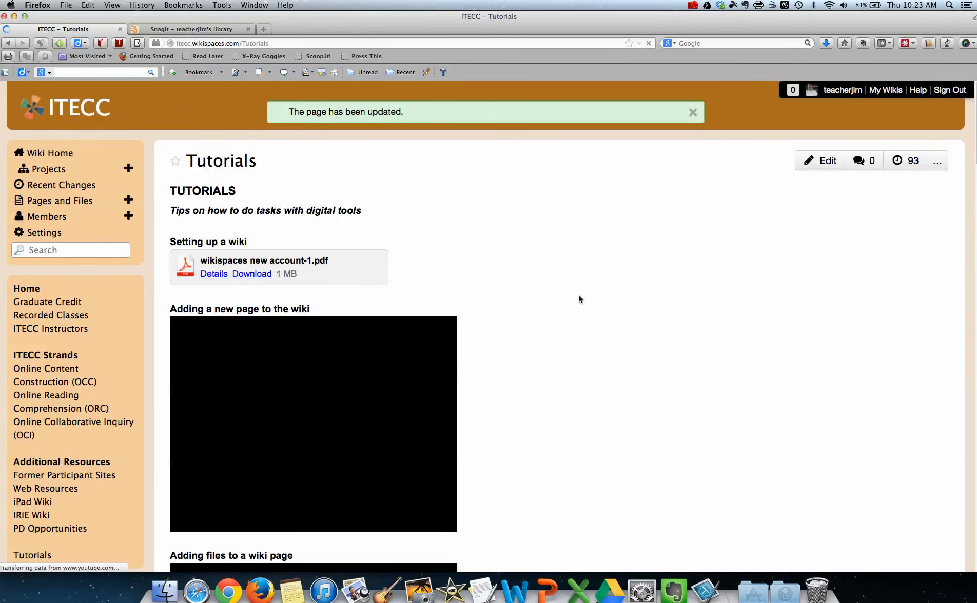
{"action": "scroll", "coordinate": [579, 296], "scroll_direction": "down", "scroll_amount": 5}
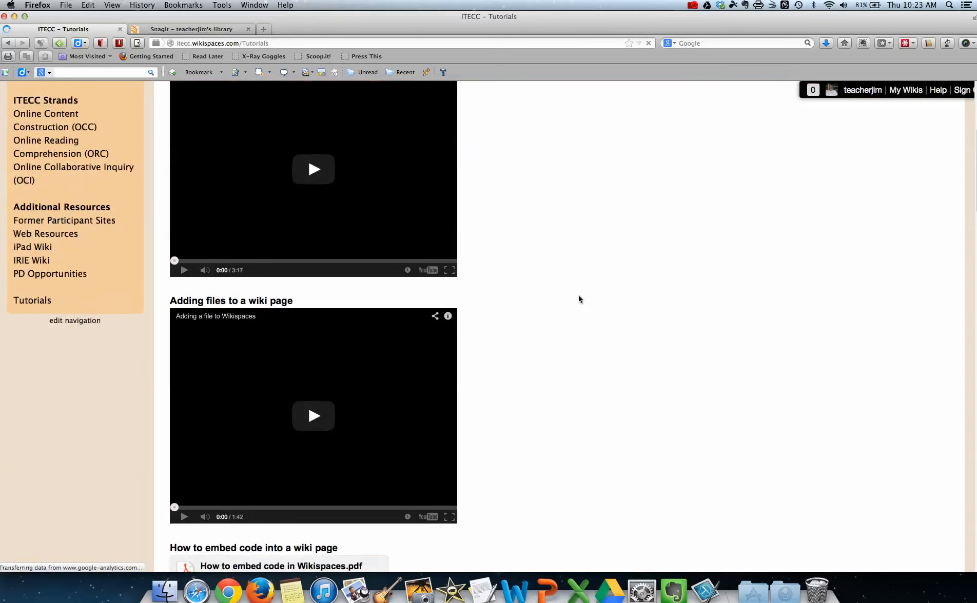
{"action": "scroll", "coordinate": [579, 298], "scroll_direction": "down", "scroll_amount": 10}
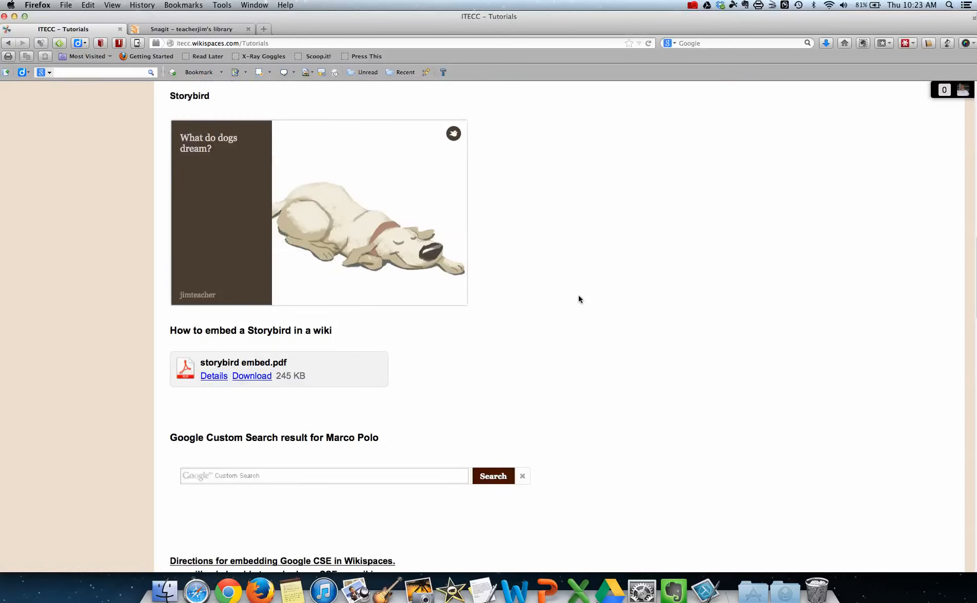
{"action": "scroll", "coordinate": [579, 296], "scroll_direction": "down", "scroll_amount": 15}
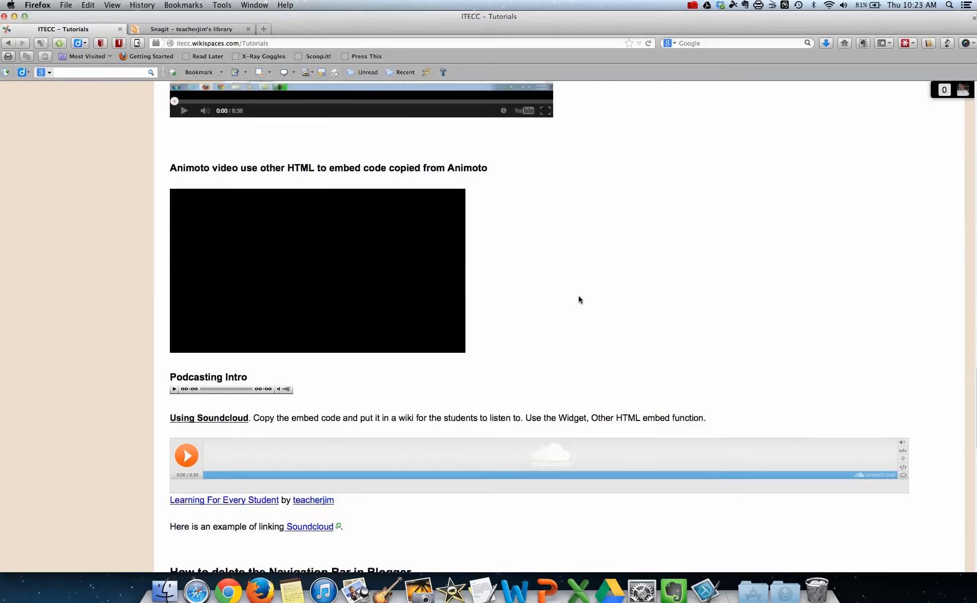
{"action": "scroll", "coordinate": [579, 300], "scroll_direction": "down", "scroll_amount": 11}
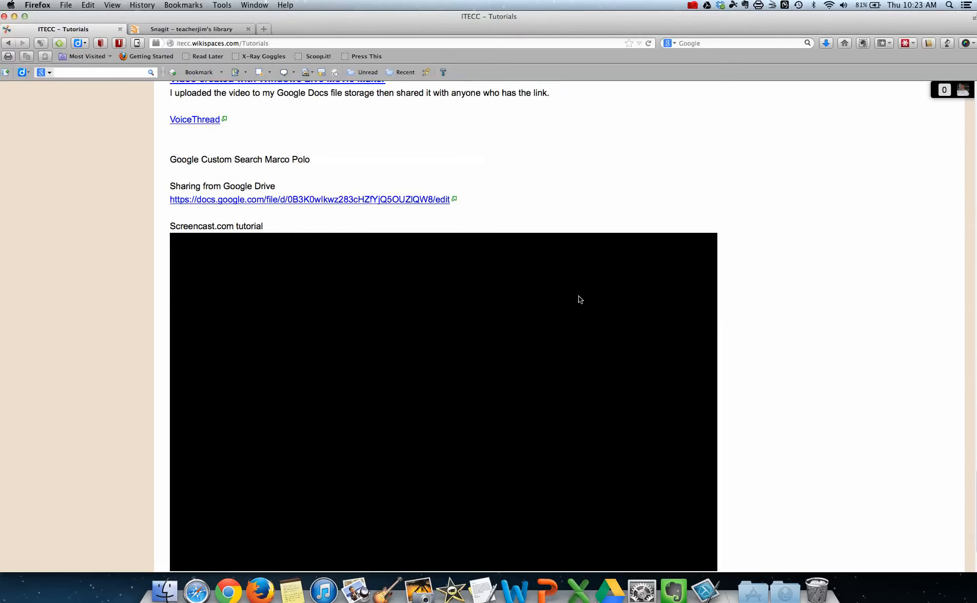
{"action": "scroll", "coordinate": [579, 299], "scroll_direction": "down", "scroll_amount": 3}
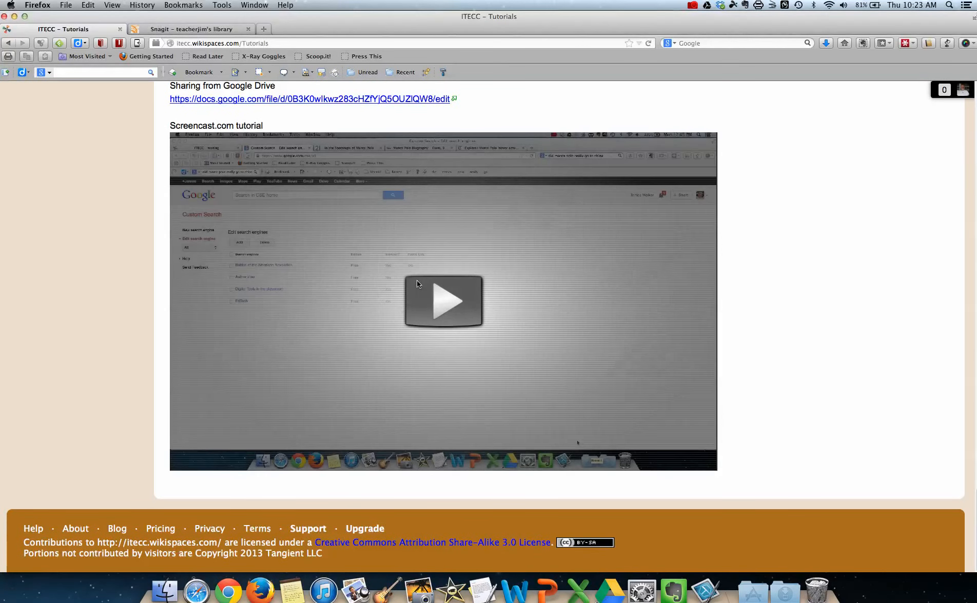
{"action": "left_click", "coordinate": [441, 308]}
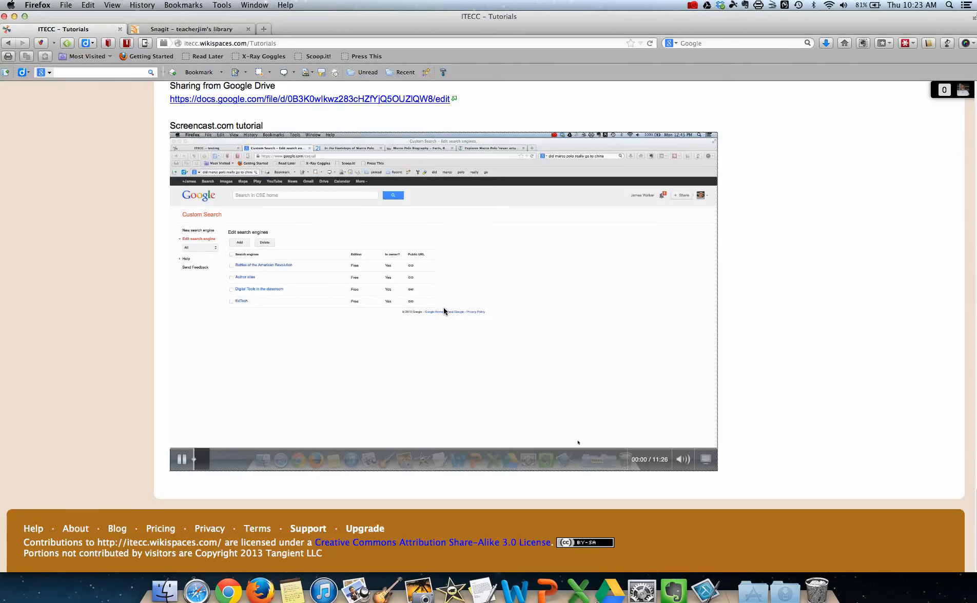
{"action": "left_click", "coordinate": [183, 460]}
{"action": "scroll", "coordinate": [441, 306], "scroll_direction": "up", "scroll_amount": 1}
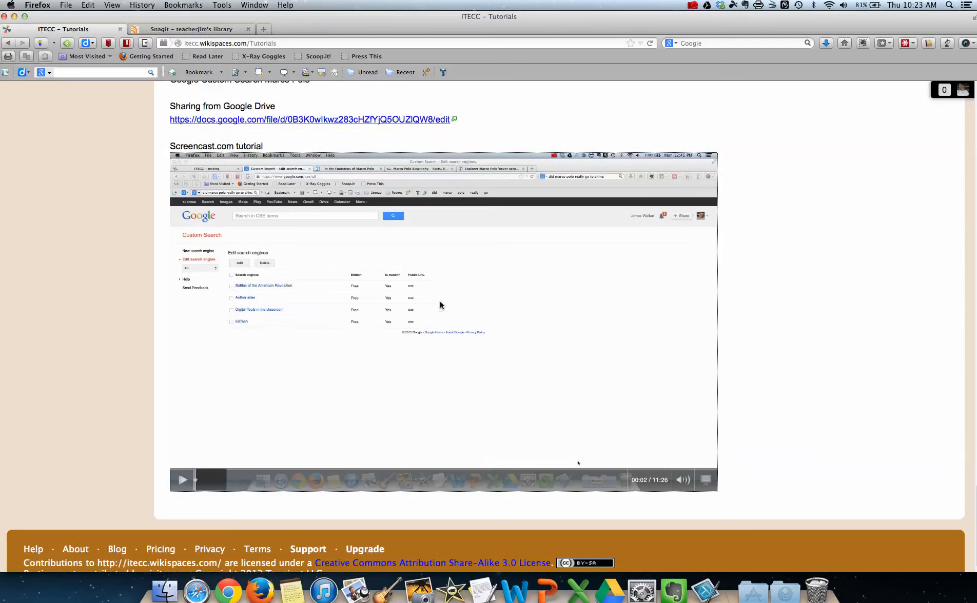
{"action": "scroll", "coordinate": [440, 306], "scroll_direction": "up", "scroll_amount": 15}
{"action": "scroll", "coordinate": [448, 299], "scroll_direction": "up", "scroll_amount": 8}
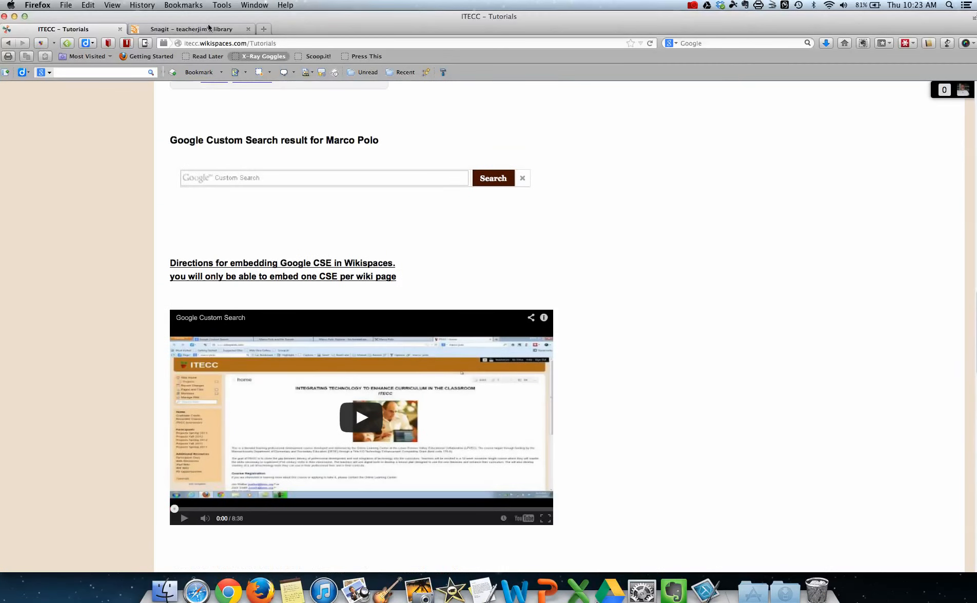
{"action": "scroll", "coordinate": [205, 31], "scroll_direction": "up", "scroll_amount": 20}
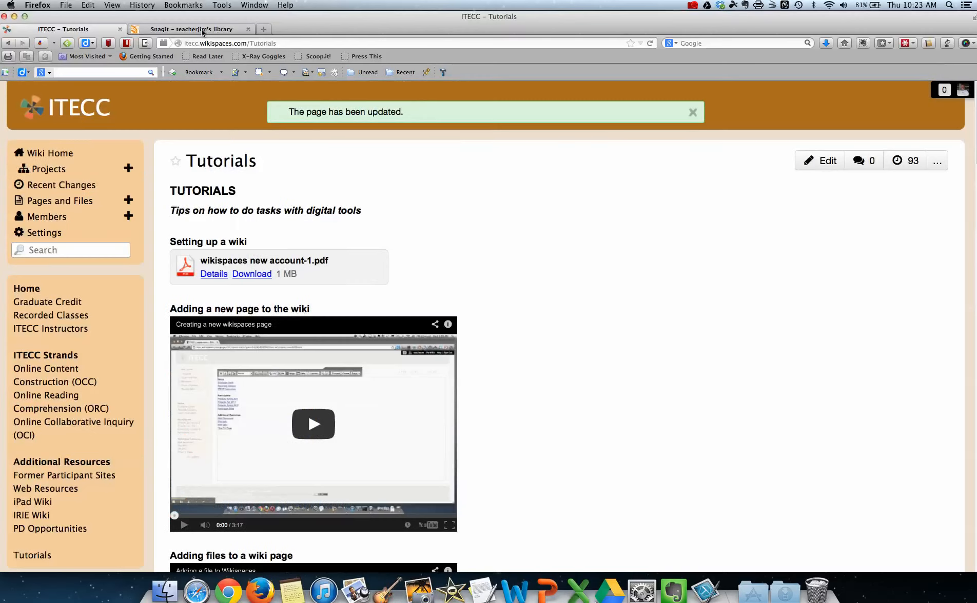
Return to the Screencast.com library, close the sharing options, and move Google Custom Search.mp4 from the Snagit folder to My Library
{"action": "left_click", "coordinate": [203, 31]}
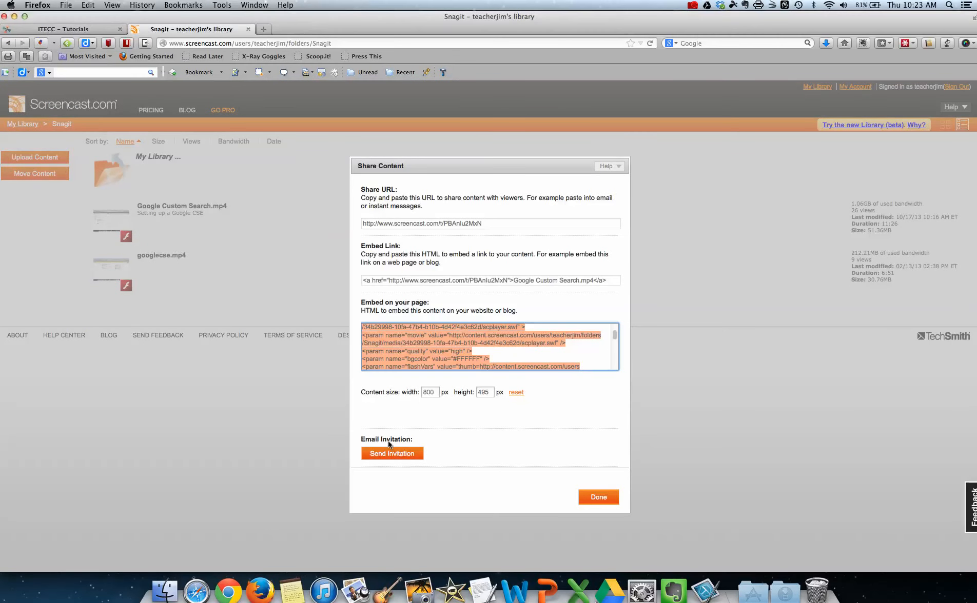
{"action": "left_click", "coordinate": [595, 498]}
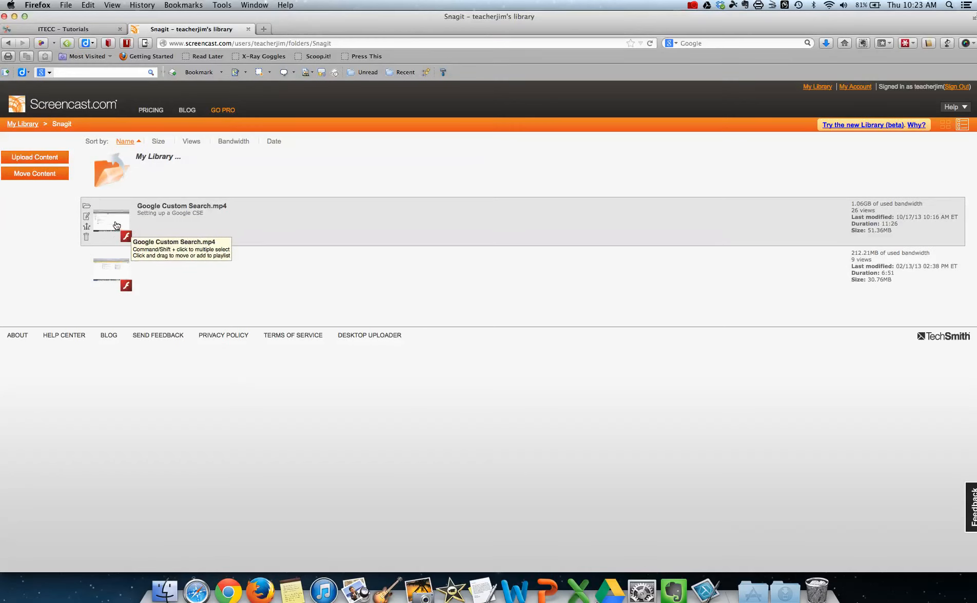
{"action": "left_click_drag", "start_coordinate": [116, 224], "coordinate": [117, 178]}
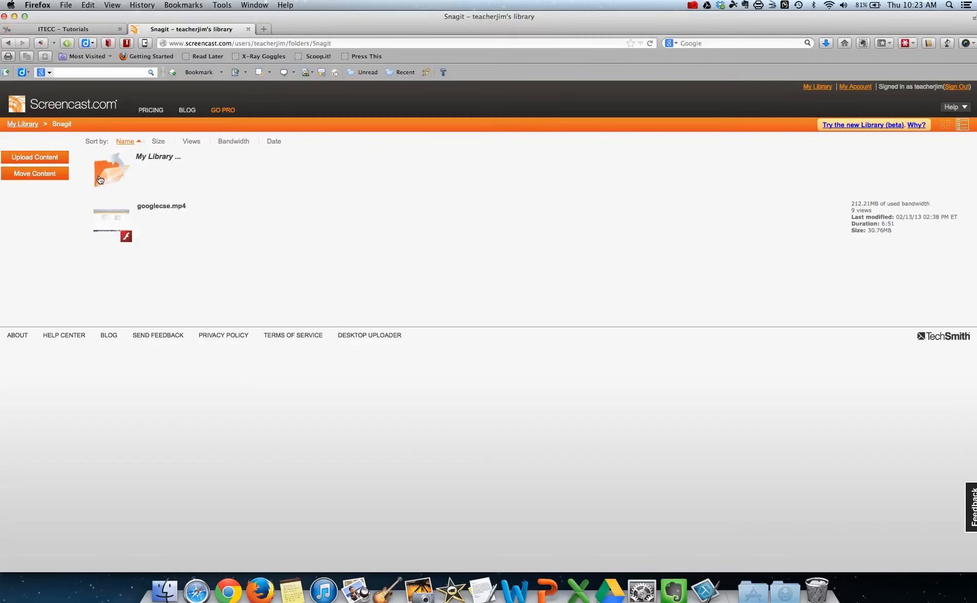
Open My Library, review the content properties of Google Custom Search.mp4, and save them without edits
{"action": "left_click", "coordinate": [23, 125]}
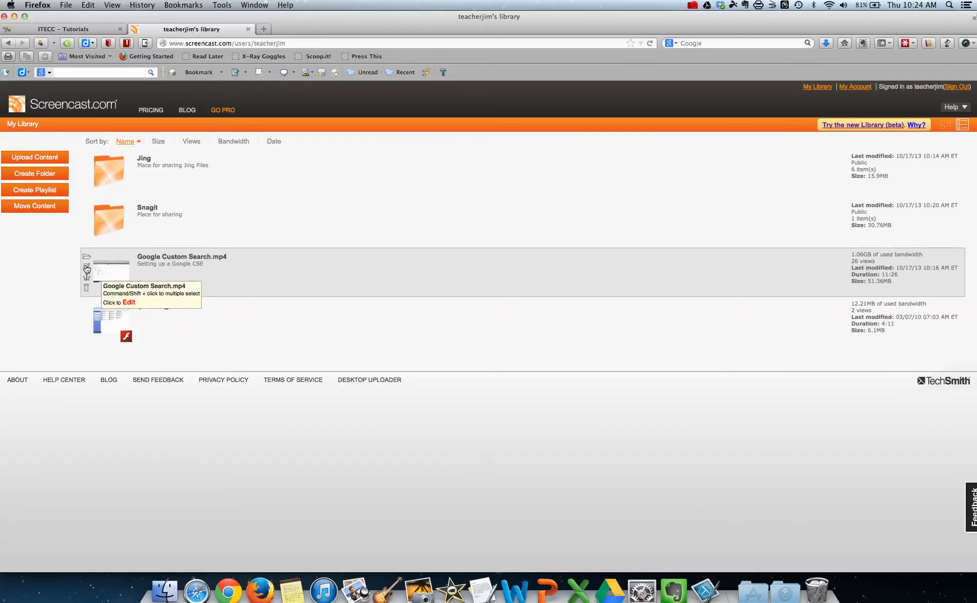
{"action": "left_click", "coordinate": [87, 266]}
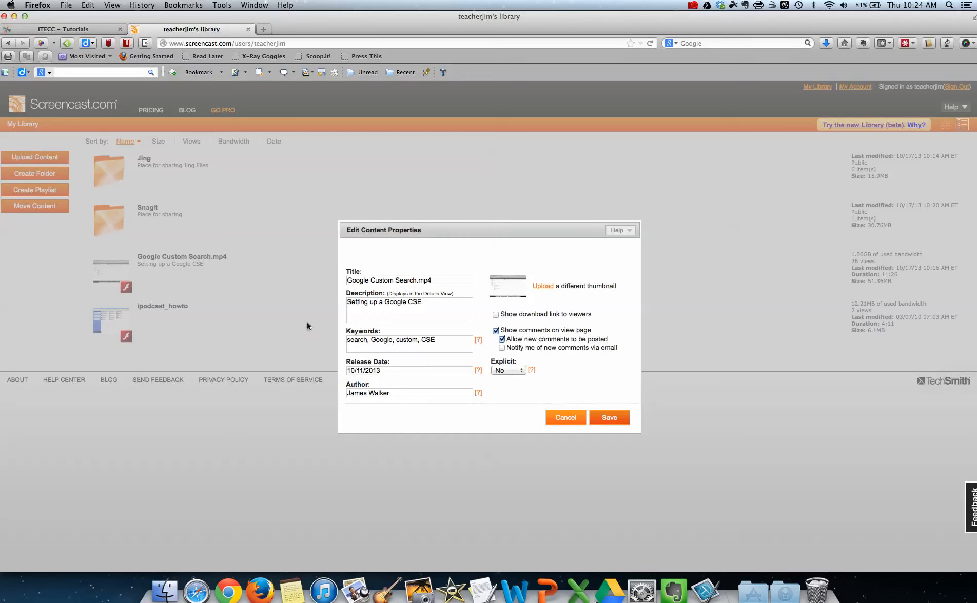
{"action": "left_click", "coordinate": [604, 418]}
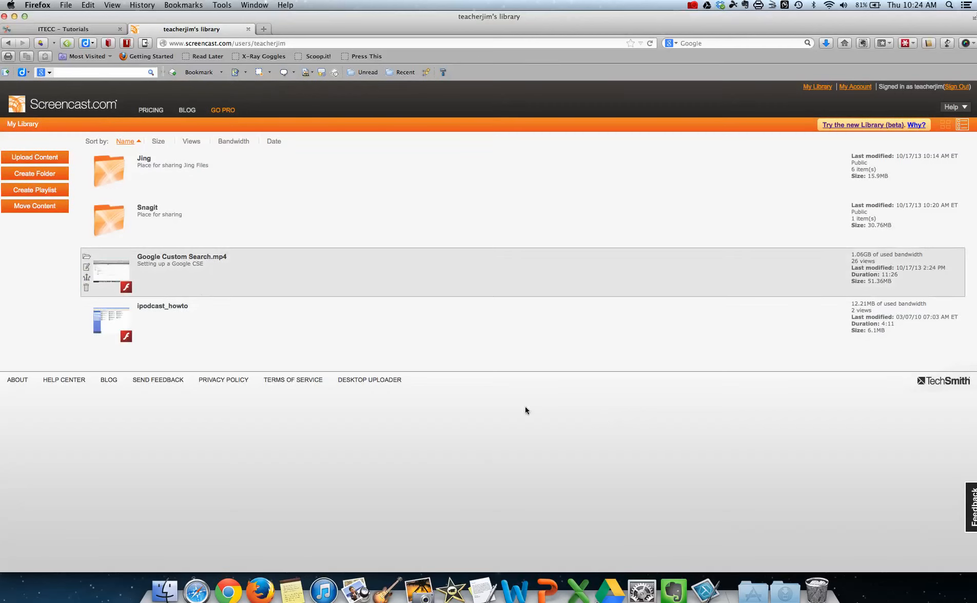
Review the share URL and page embed code in the sharing options of Google Custom Search.mp4, then close them
{"action": "left_click", "coordinate": [86, 277]}
{"action": "left_click", "coordinate": [392, 225]}
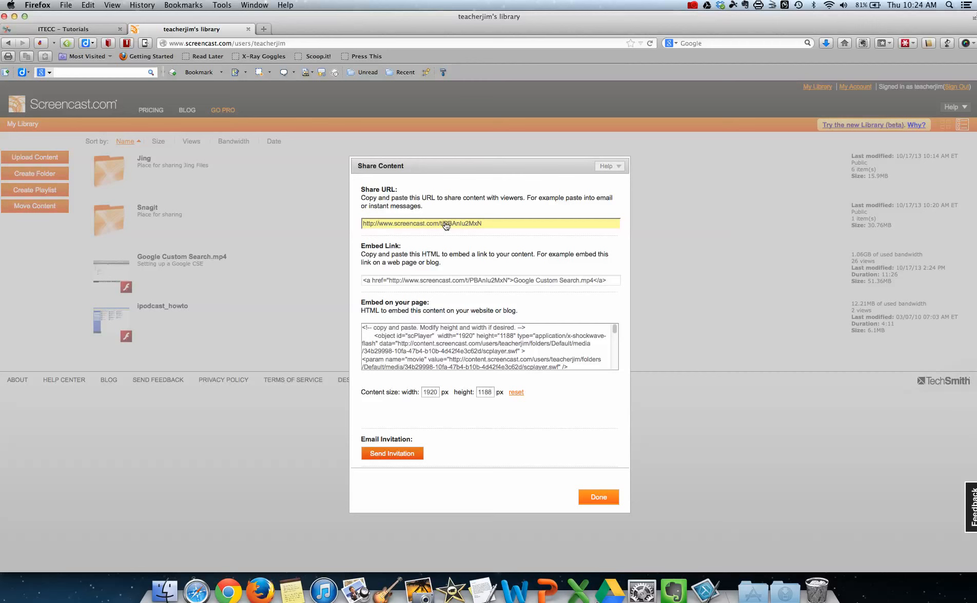
{"action": "left_click", "coordinate": [416, 348]}
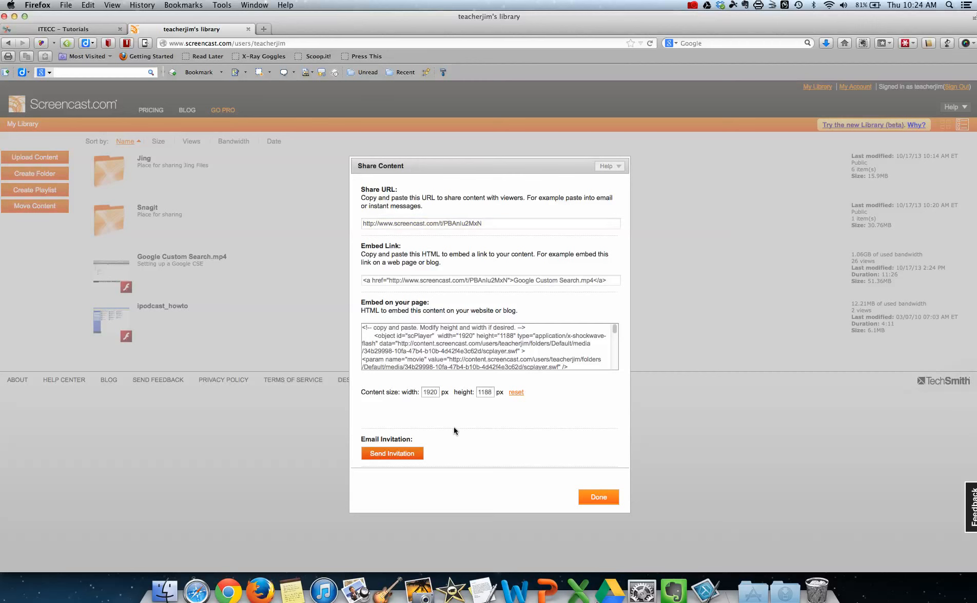
{"action": "left_click", "coordinate": [598, 498]}
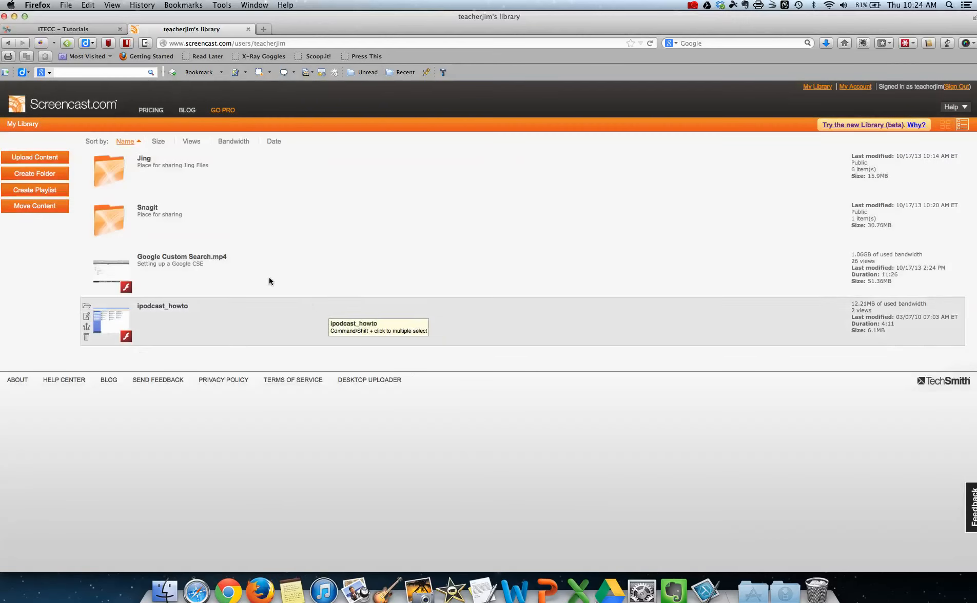